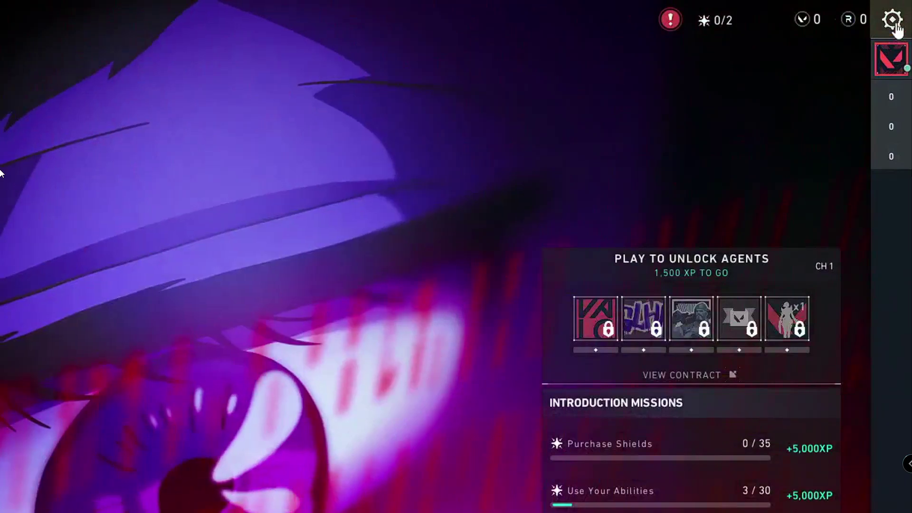
- Open VALORANT's Video settings and expand the Resolution dropdown
left_click(894, 22)
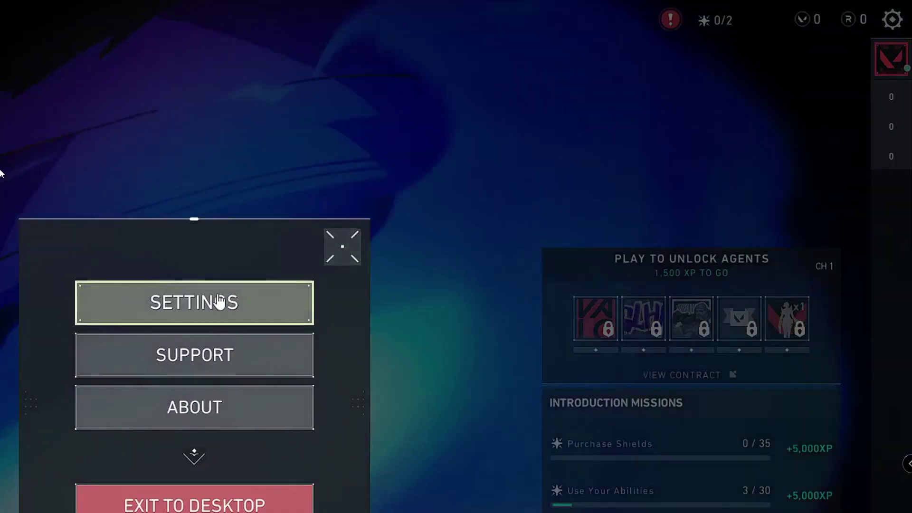
left_click(220, 301)
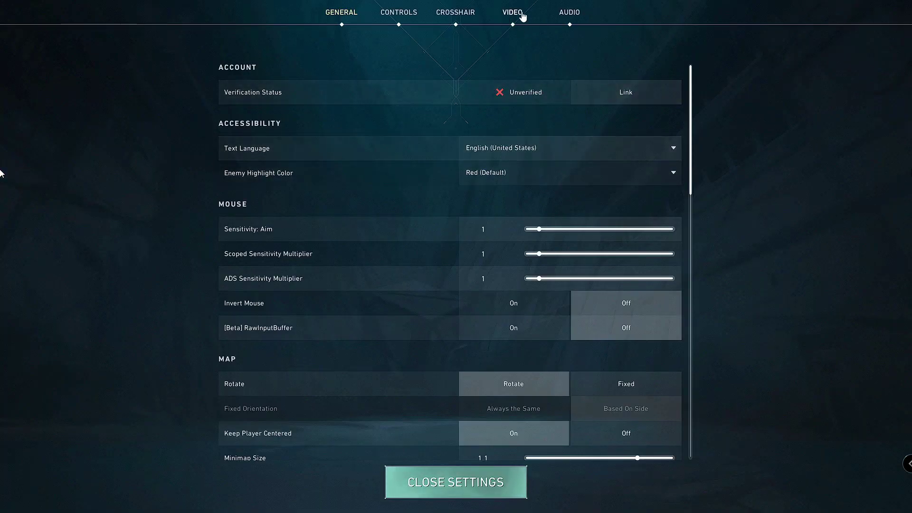
left_click(516, 15)
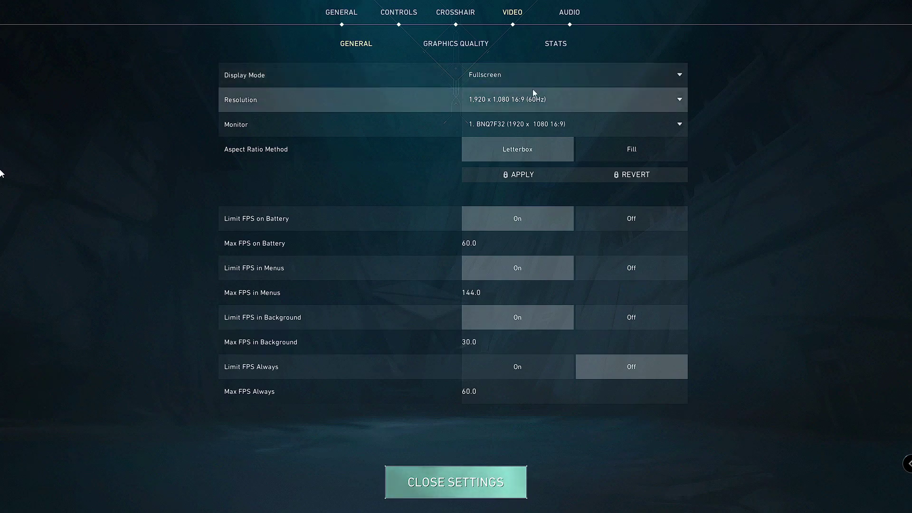
left_click(552, 96)
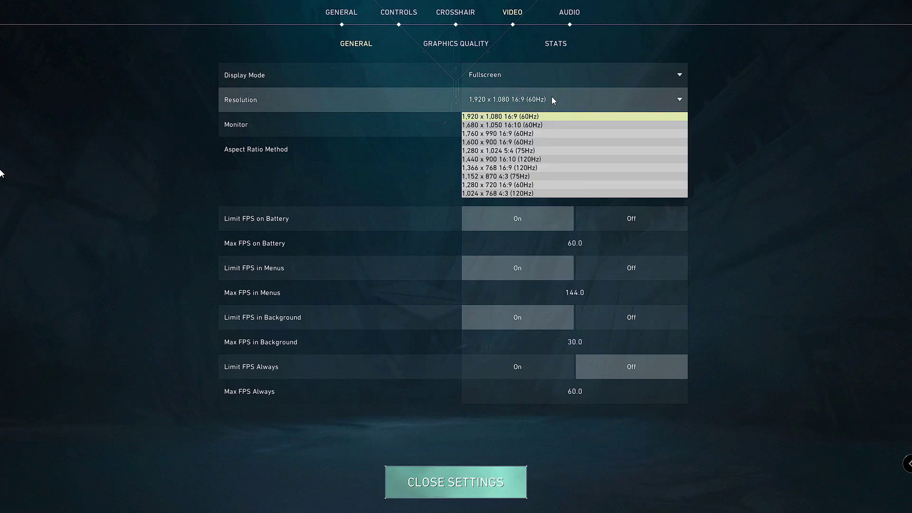
- Confirm 1,920 x 1,080, then set Limit FPS on Battery, in Menus and in Background to Off
left_click(513, 117)
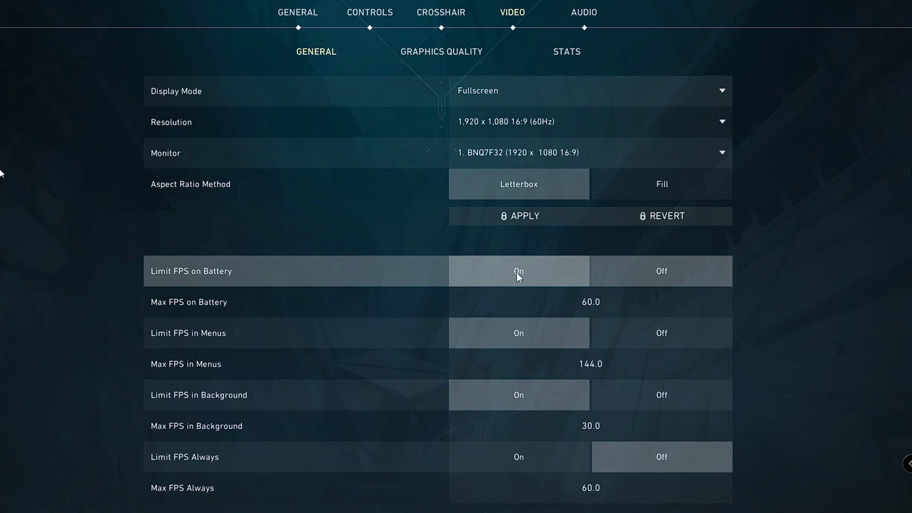
left_click(662, 277)
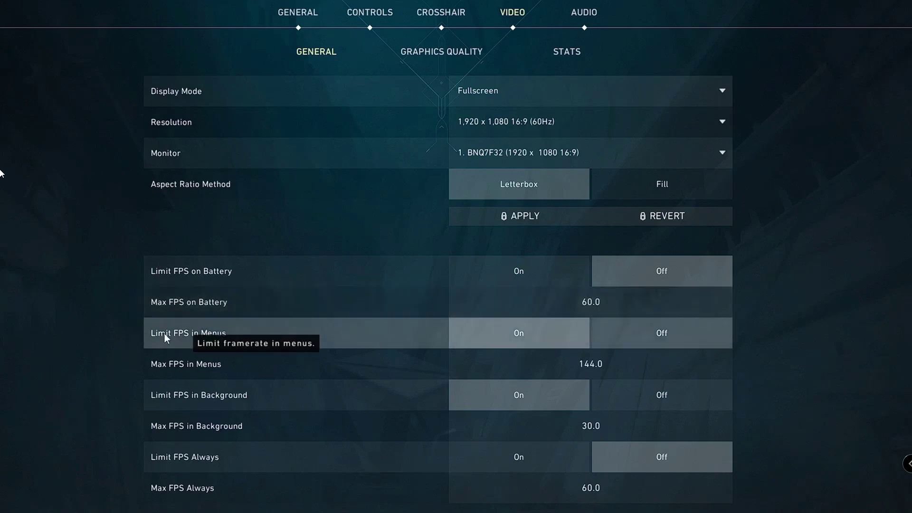
left_click(644, 334)
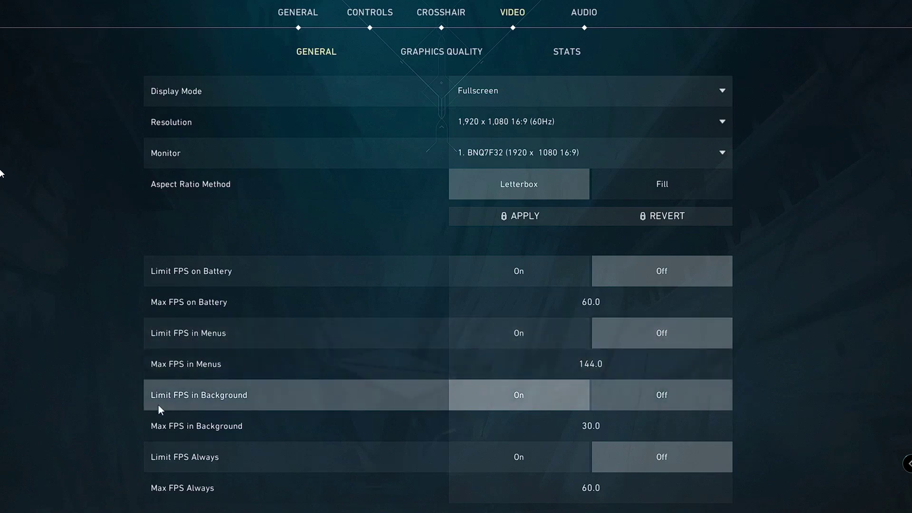
left_click(653, 395)
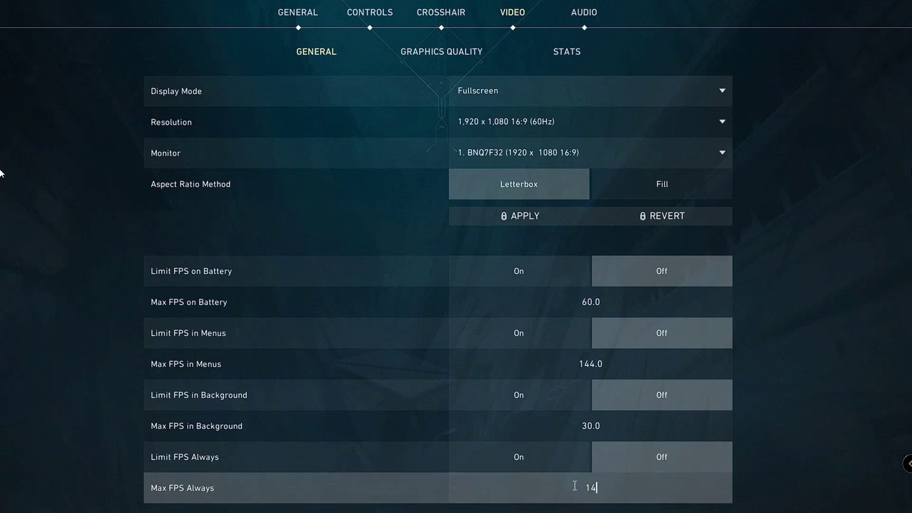
- Finish setting Max FPS Always to 143.00 and exit VALORANT to the desktop
type("3.00")
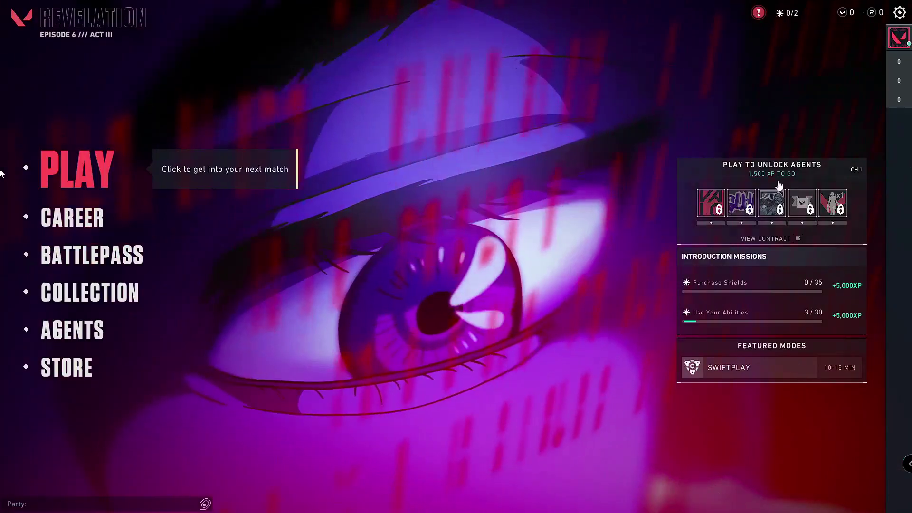
left_click(898, 19)
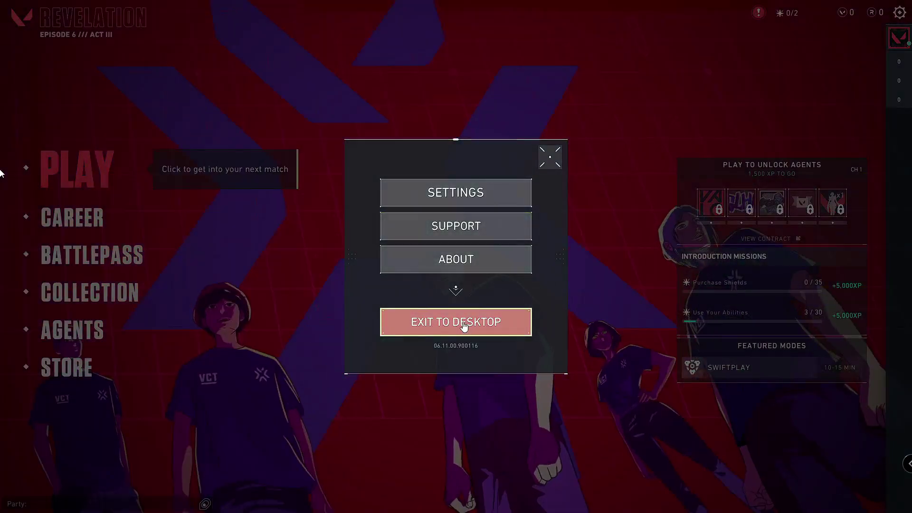
left_click(464, 327)
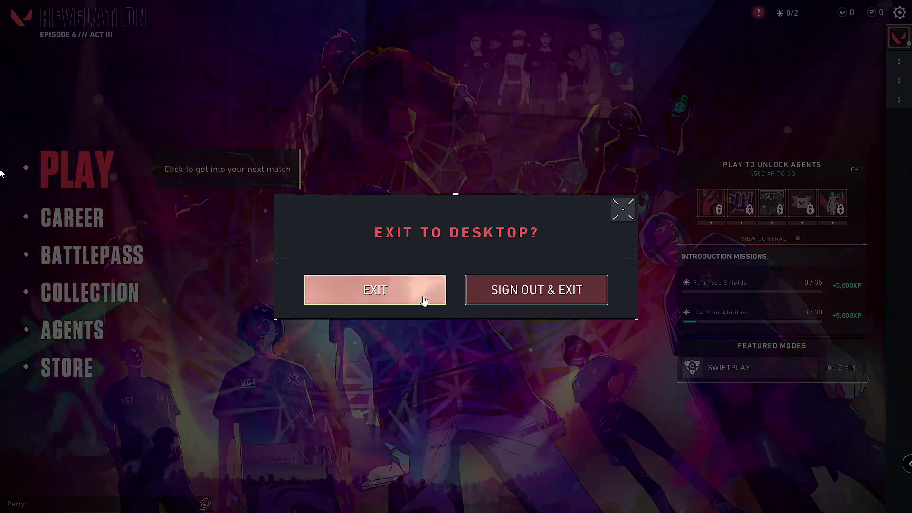
left_click(424, 300)
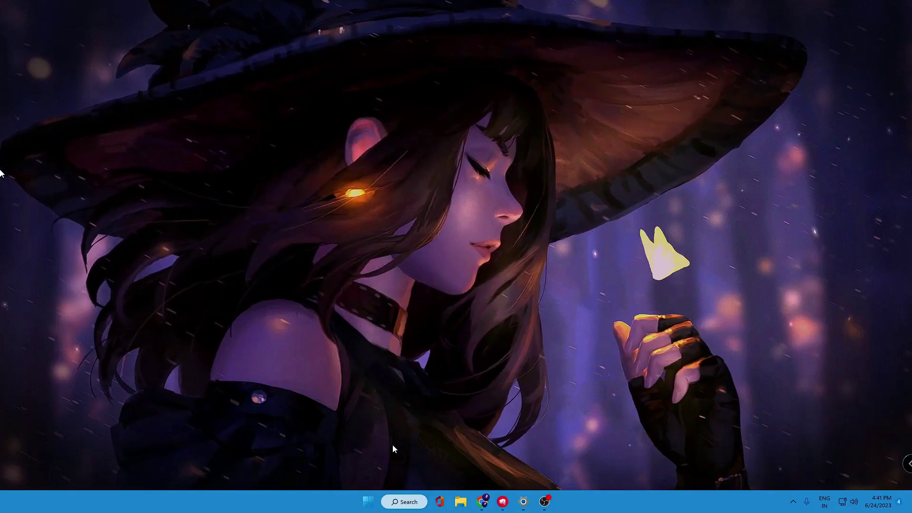
- Search Windows for VALORANT and open its shortcut's file location in the Riot Games folder
left_click(406, 502)
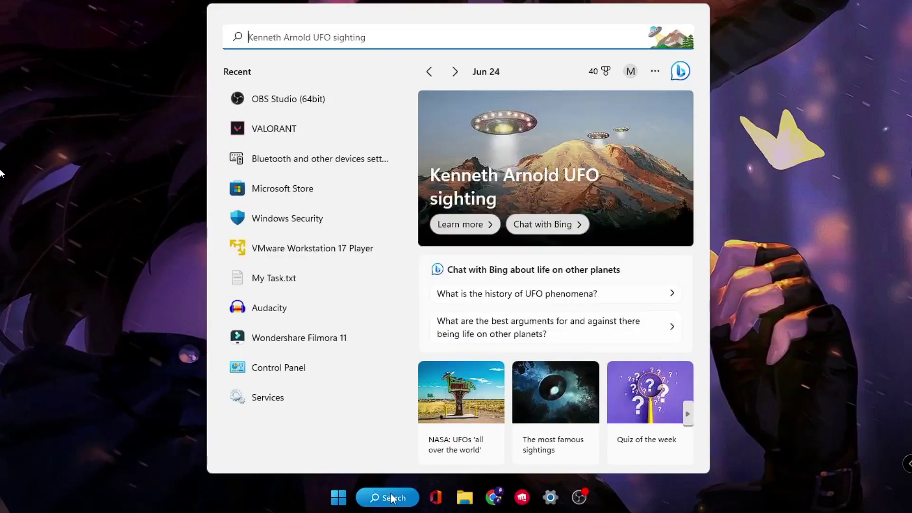
type("valornt")
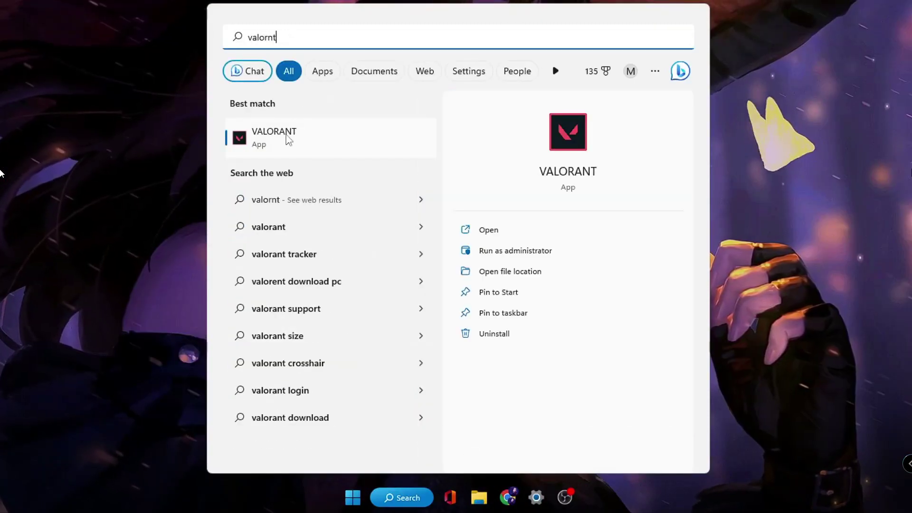
right_click(287, 141)
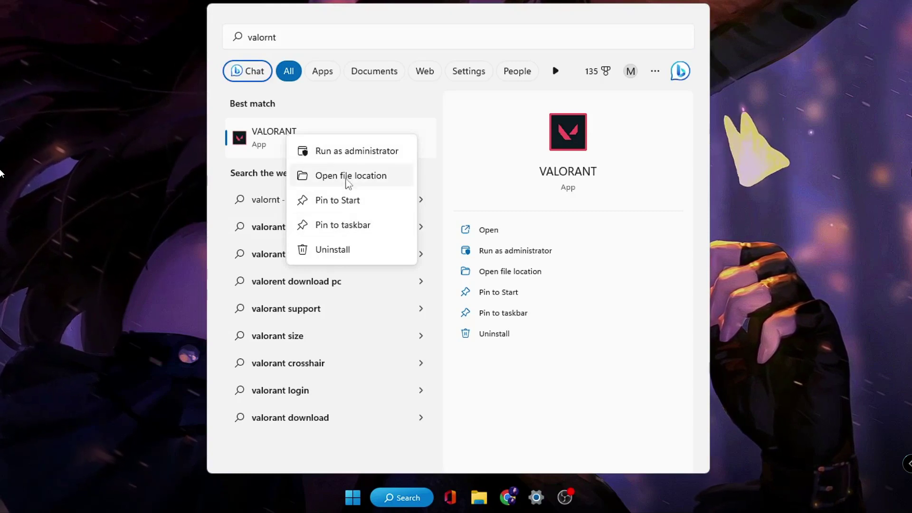
left_click(352, 176)
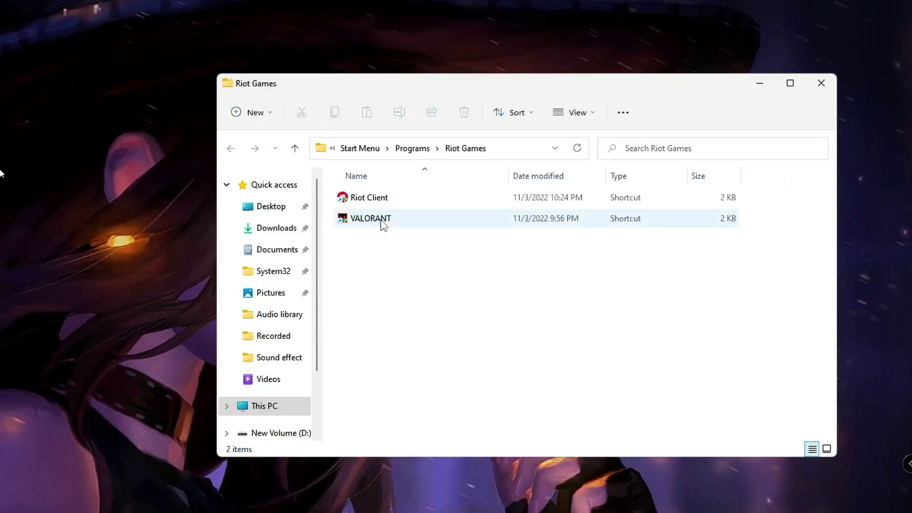
- Set the VALORANT shortcut to run as administrator, disable fullscreen optimizations, and use Application DPI scaling
left_click(385, 223)
right_click(385, 223)
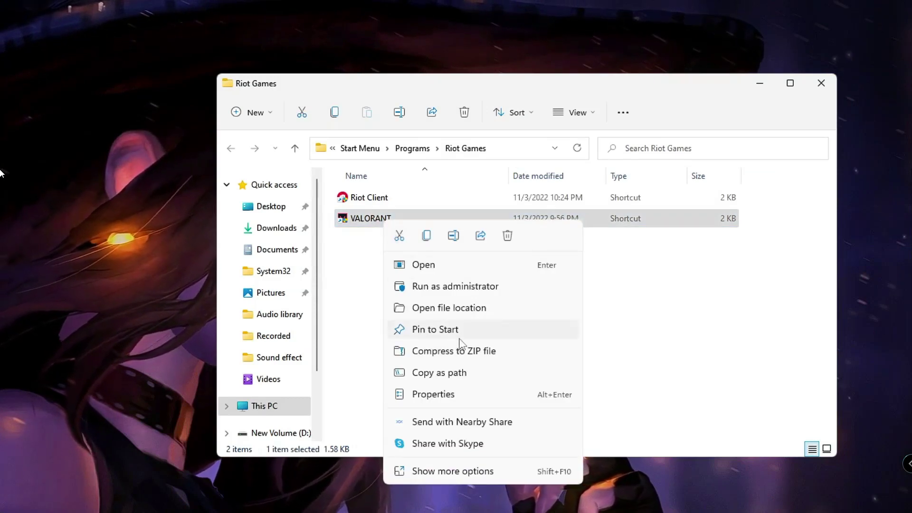
left_click(435, 394)
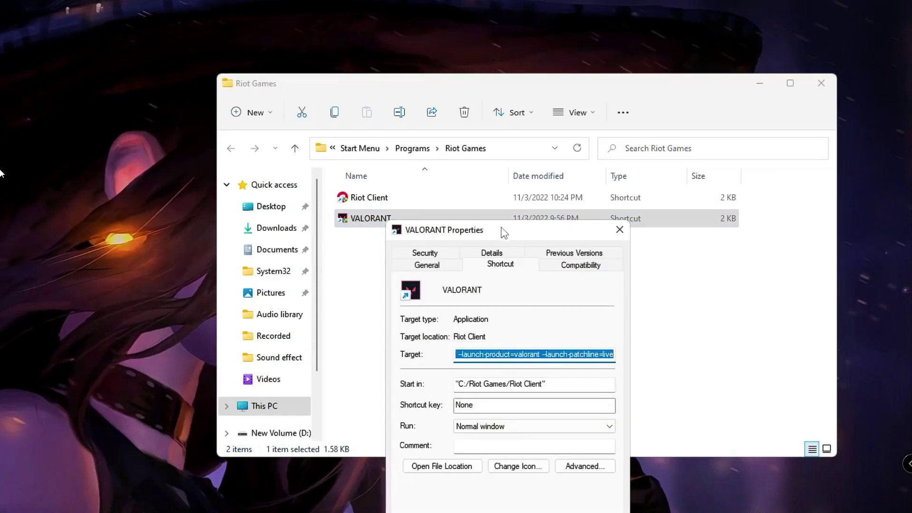
left_click_drag(503, 232, 491, 196)
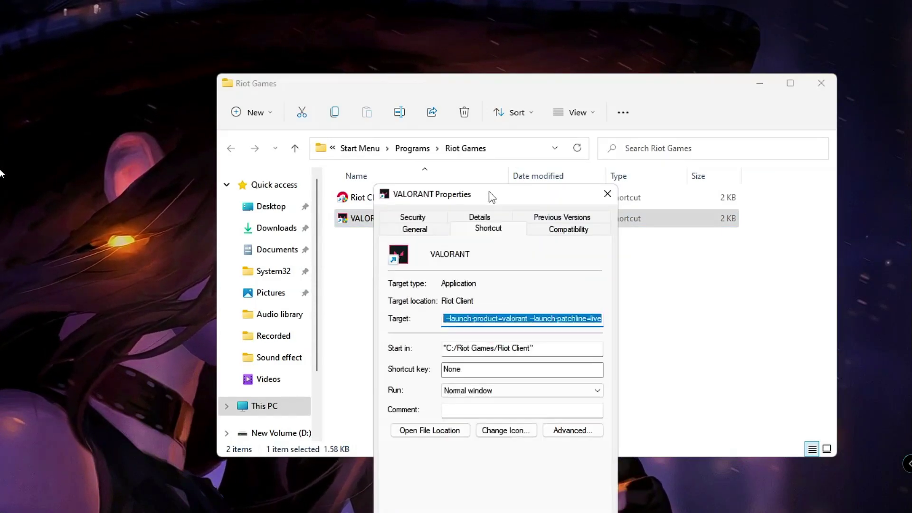
left_click(569, 230)
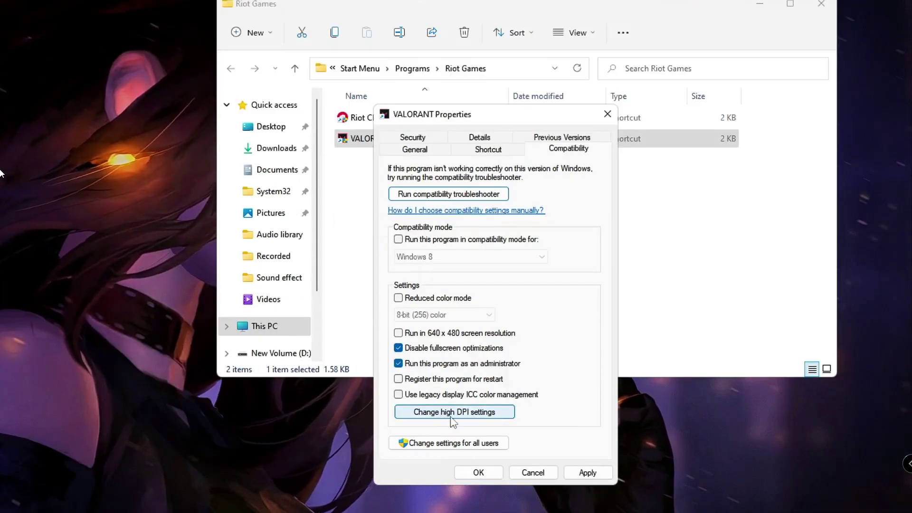
left_click(470, 415)
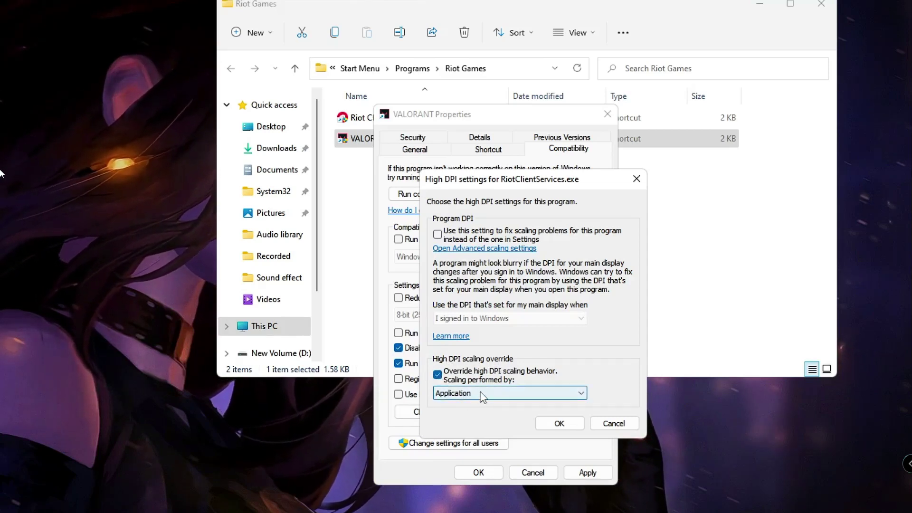
left_click(561, 424)
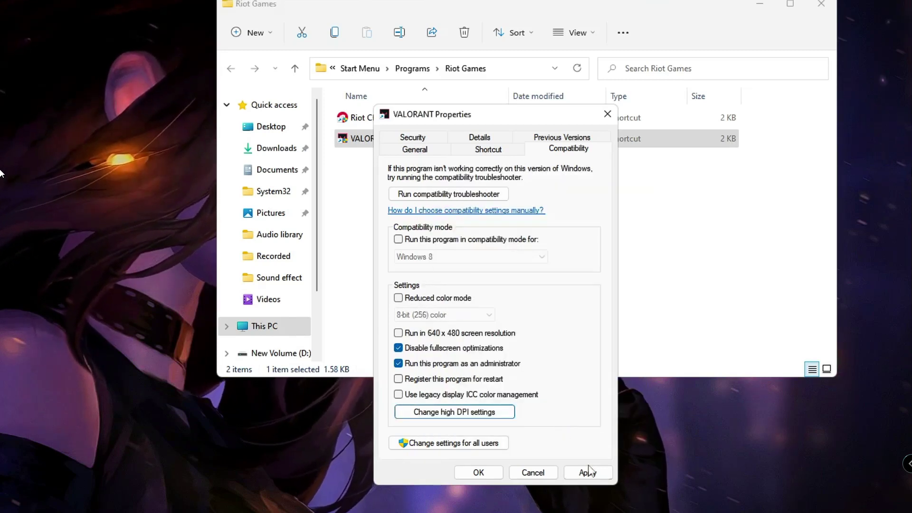
left_click(490, 475)
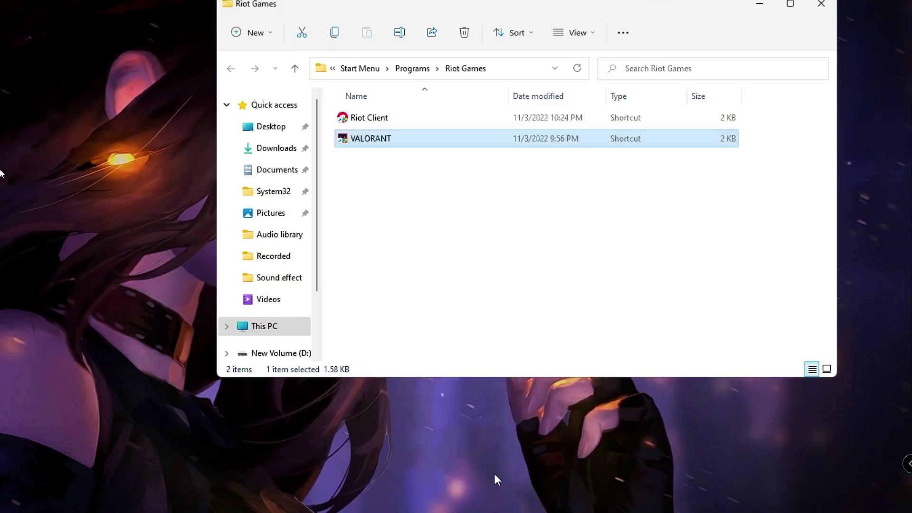
- Close Explorer, open Windows Graphics settings via a 'graphic' search, and browse to add a desktop app
left_click(824, 7)
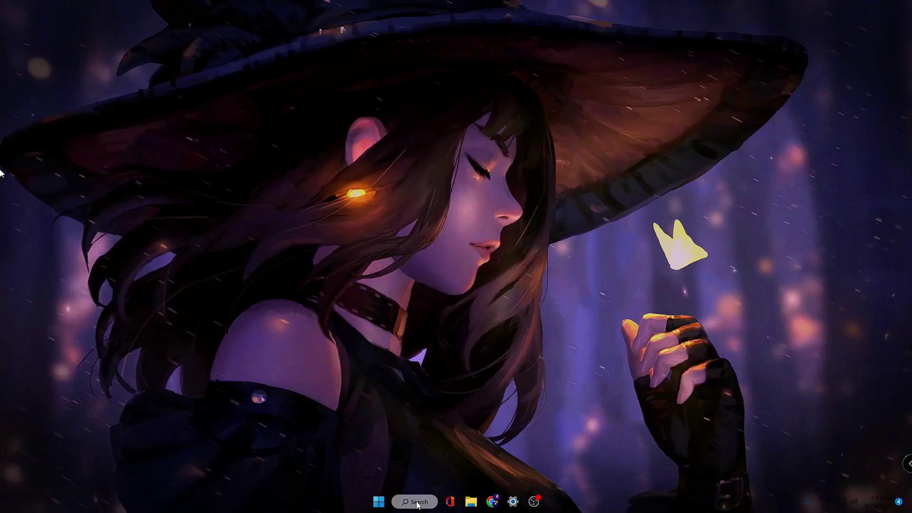
left_click(417, 502)
type("grap")
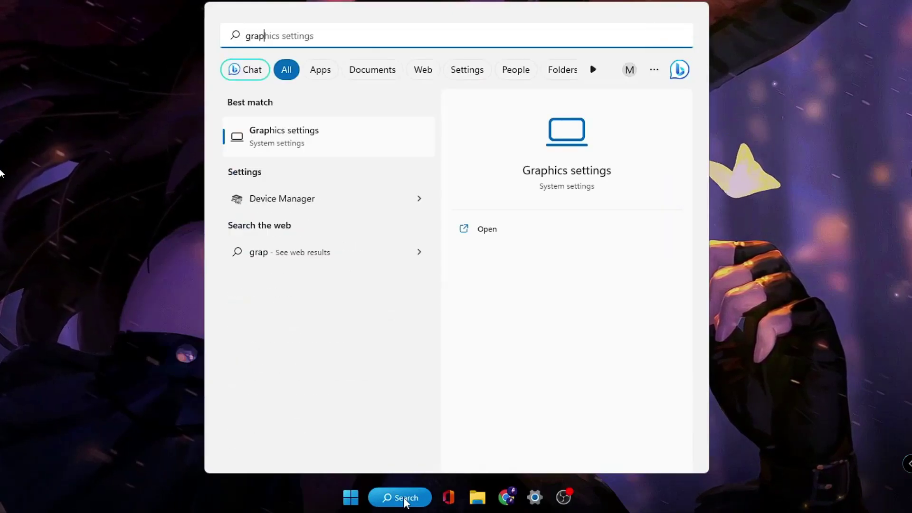
type("hic")
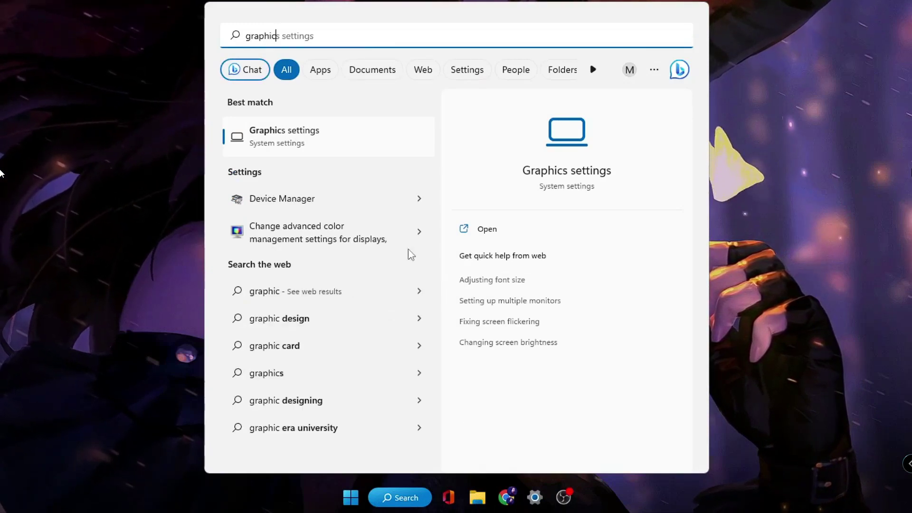
left_click(316, 151)
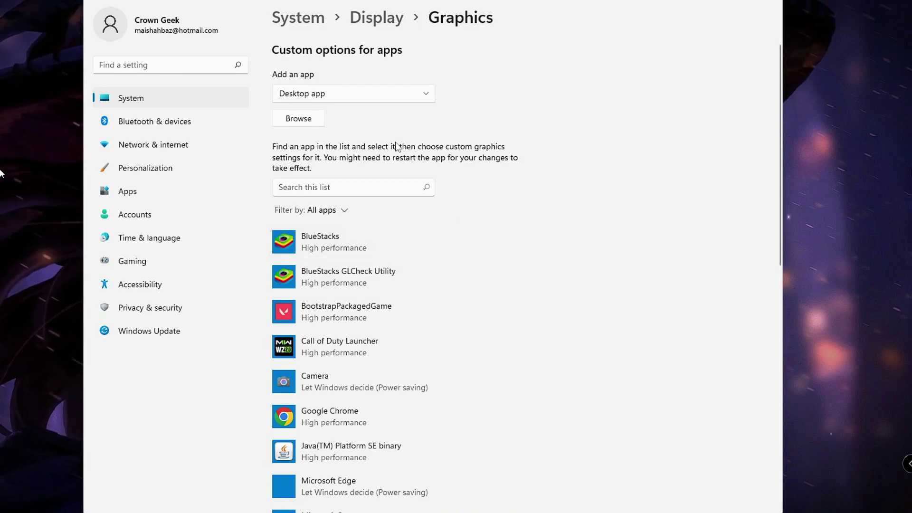
left_click(298, 118)
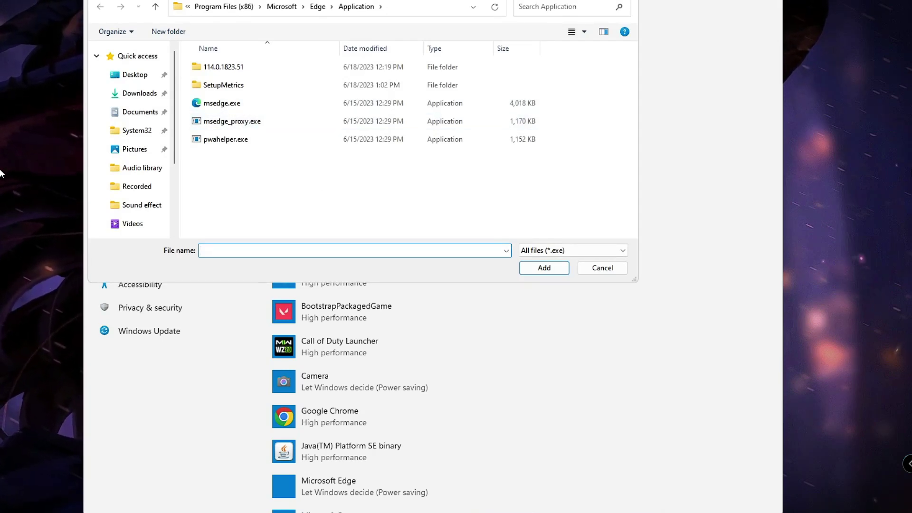
- Point the file picker at the Riot Games Start Menu folder and select the Riot Client shortcut
key("super+s")
type("valr")
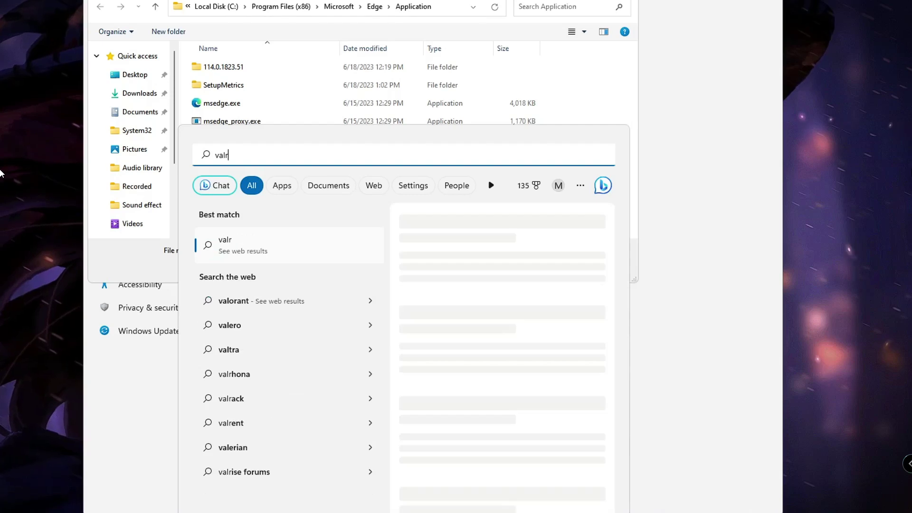
right_click(279, 253)
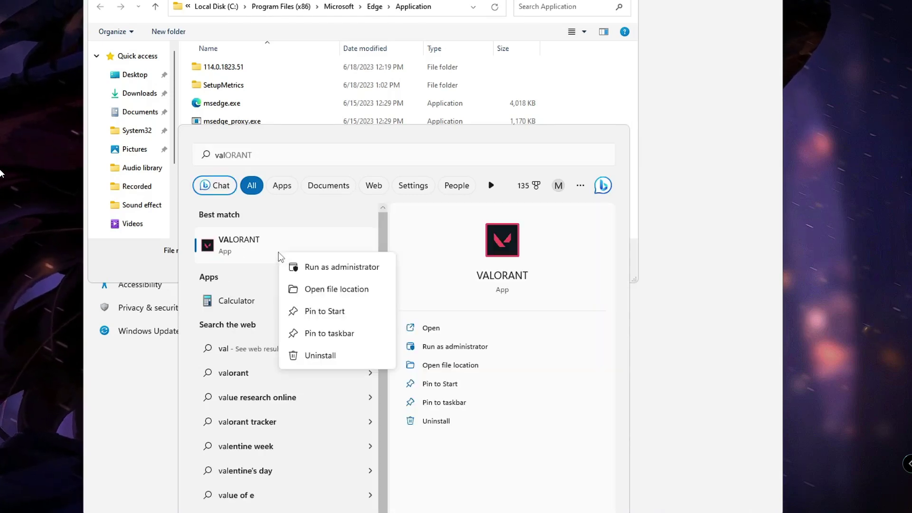
left_click(334, 290)
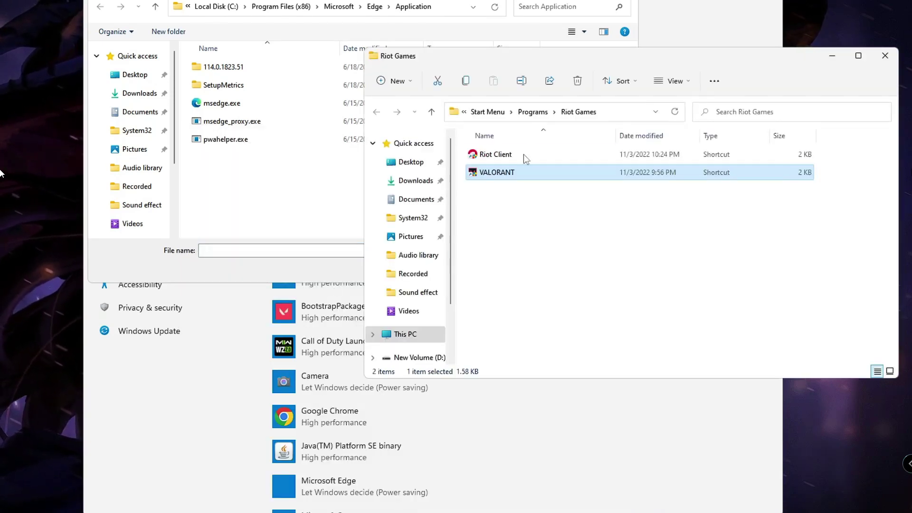
left_click(614, 113)
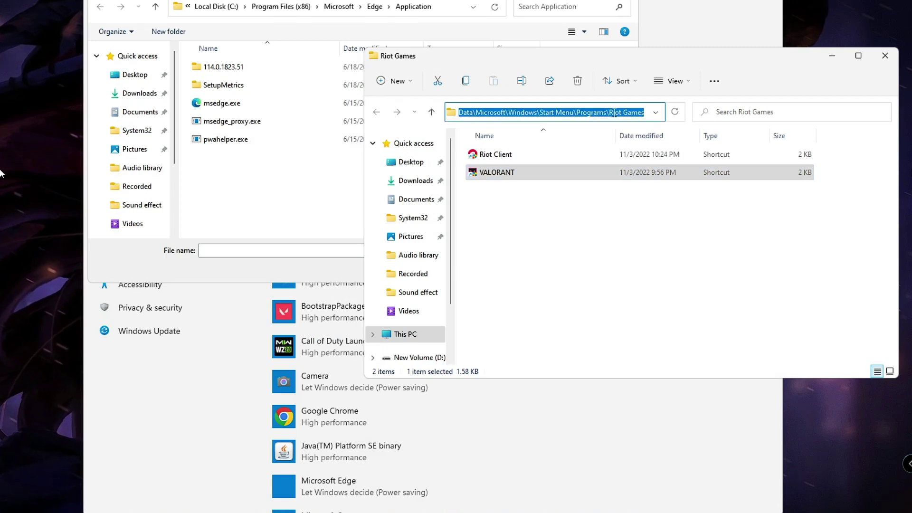
left_click(831, 57)
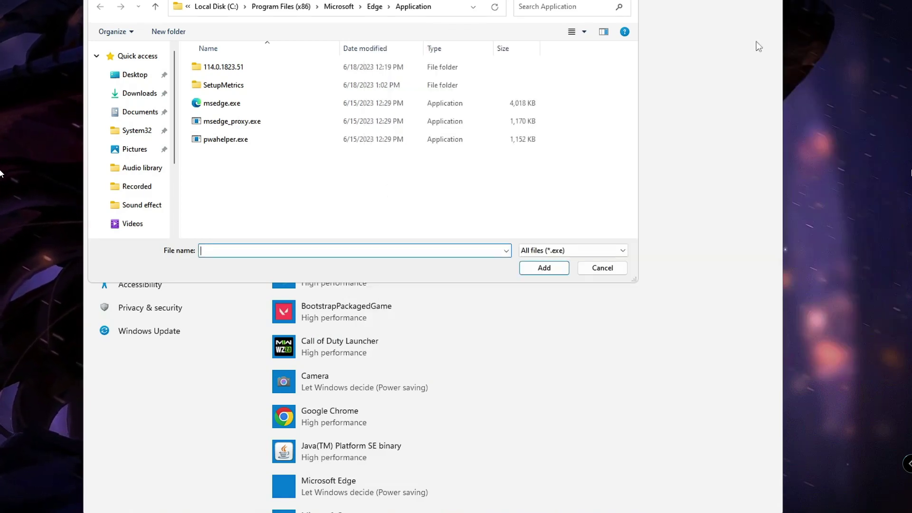
left_click(448, 6)
key("Return")
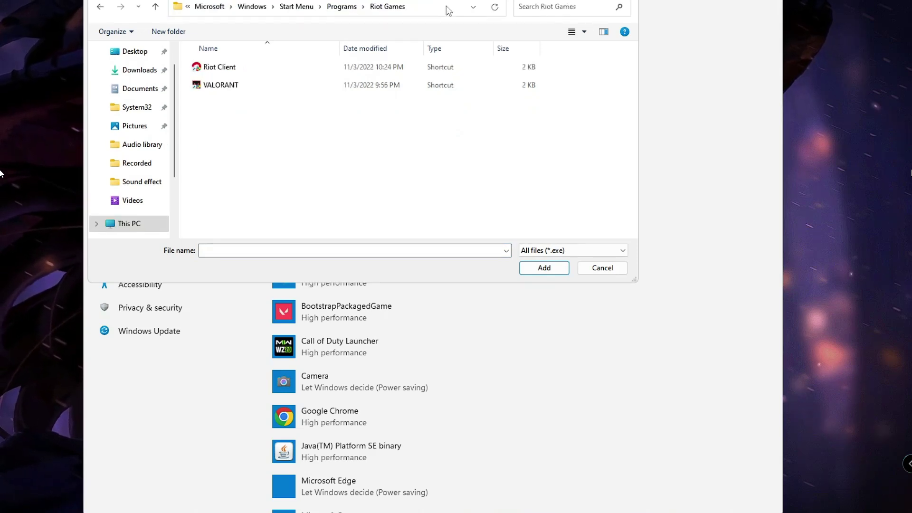
left_click(240, 68)
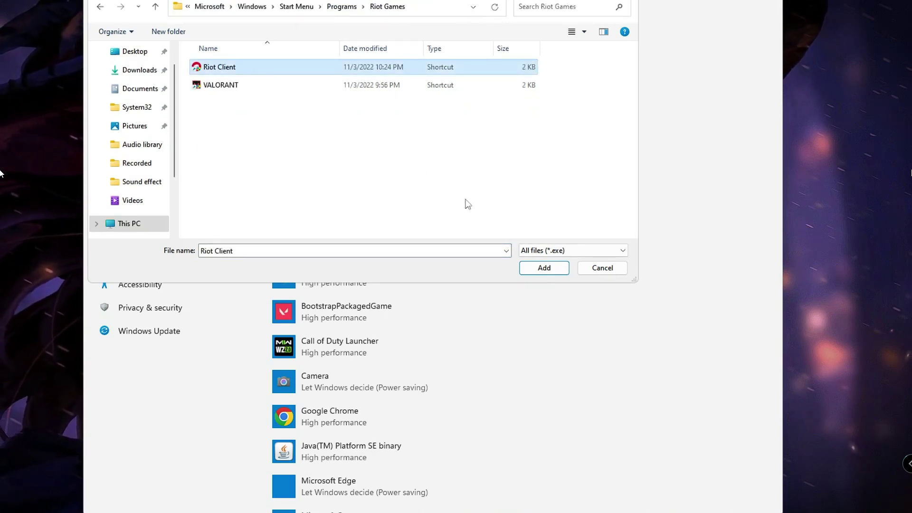
- Add Riot Client to the Graphics list with High performance preference, then close Settings
left_click(544, 268)
scroll(460, 336, "down", 4)
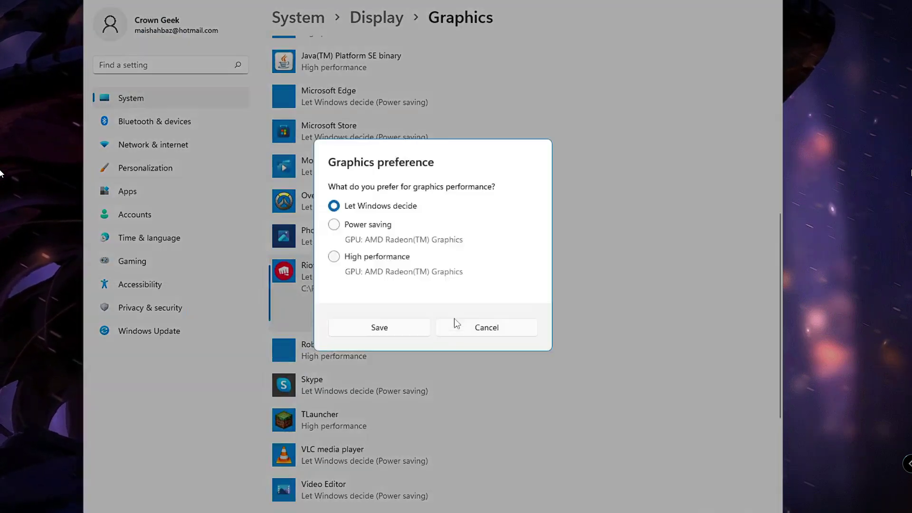
left_click(443, 319)
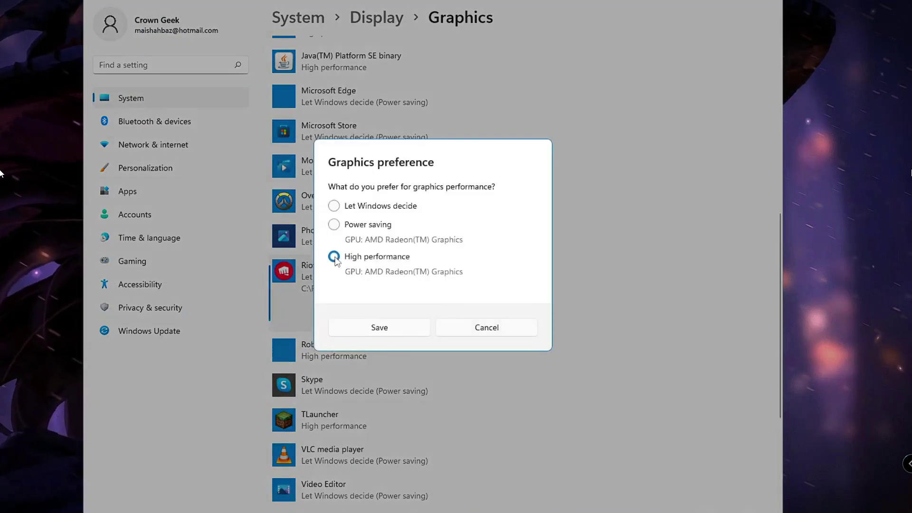
left_click(388, 328)
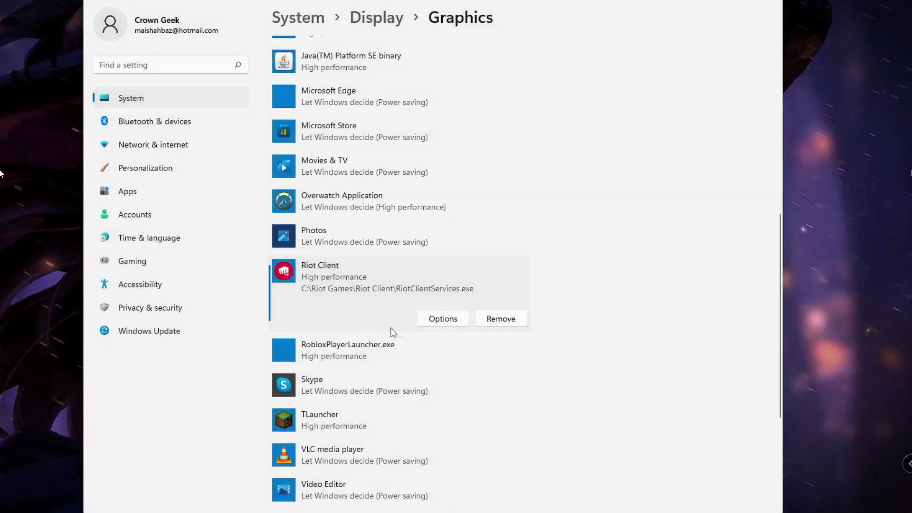
left_click(753, 24)
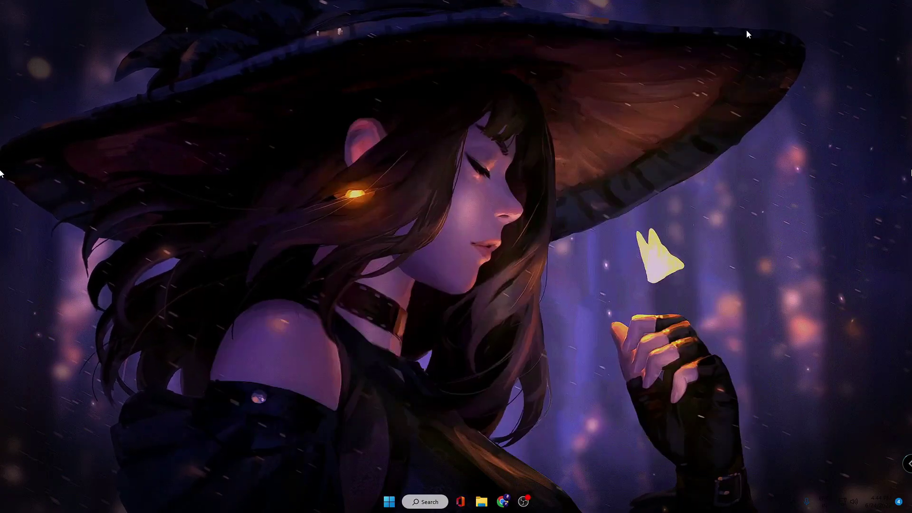
- Open the Run dialog and type %localappdata, correcting a mistyped trailing character
right_click(392, 503)
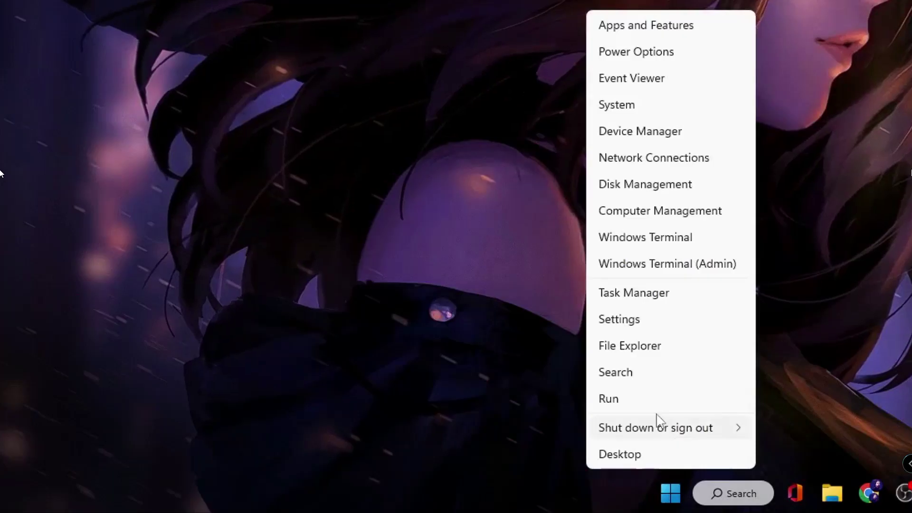
left_click(372, 449)
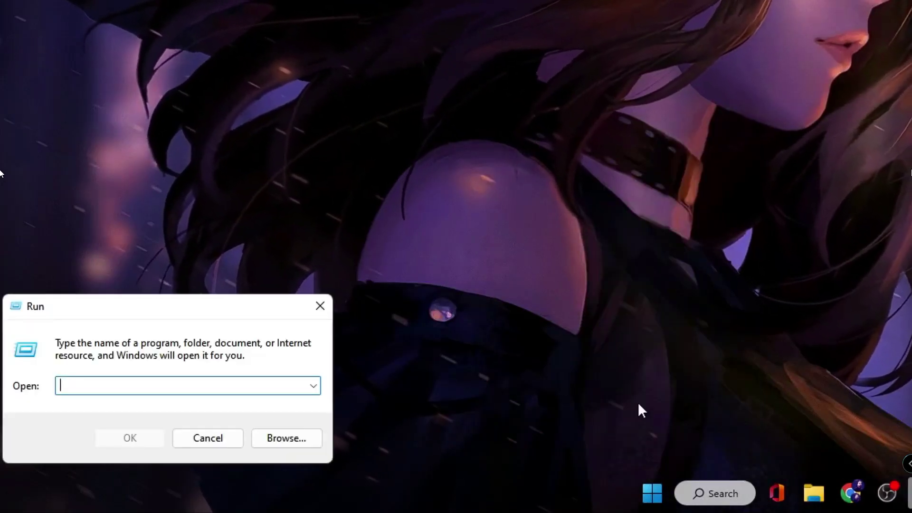
type("%lo")
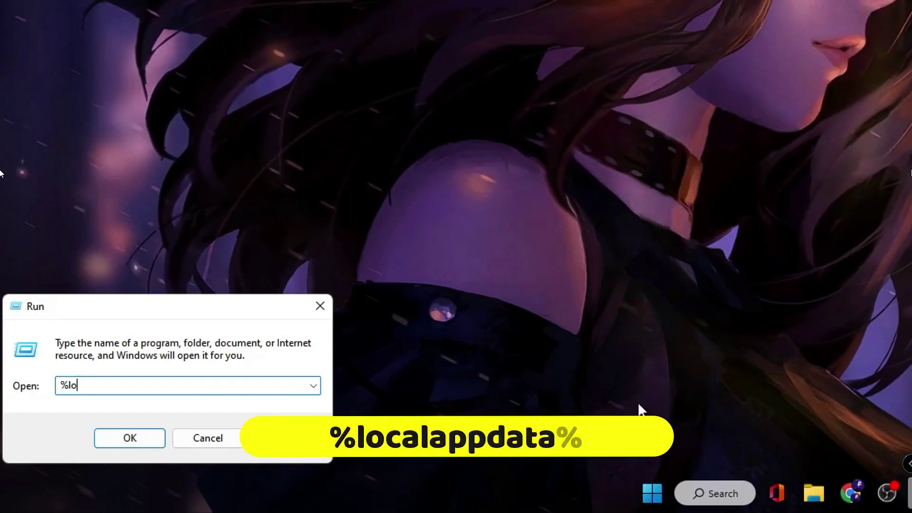
type("calappdata$")
key("BackSpace")
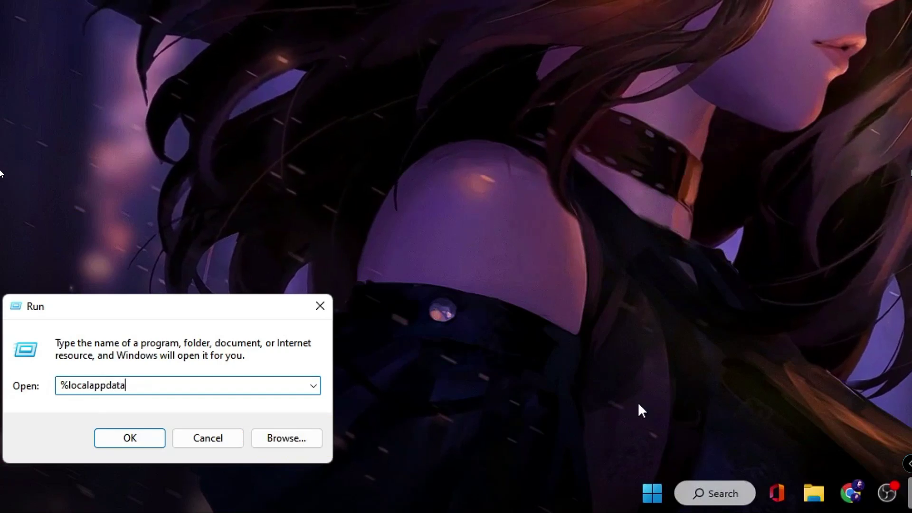
- Open %localappdata% and navigate into VALORANT\Saved
type("%")
left_click(151, 447)
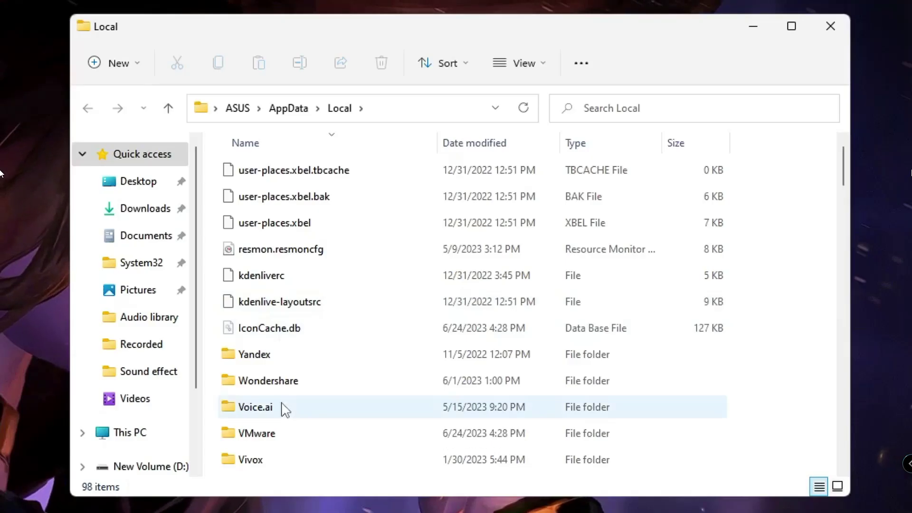
scroll(284, 409, "down", 2)
left_click(286, 412)
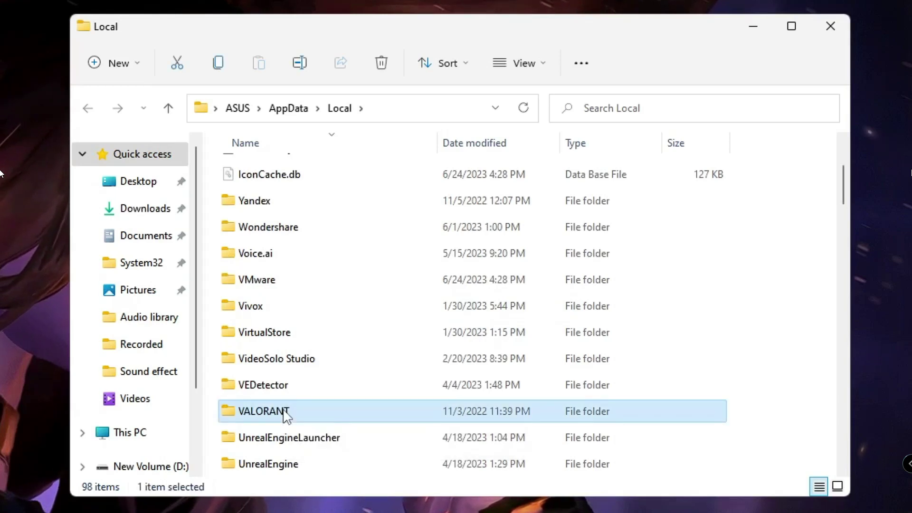
double_click(286, 413)
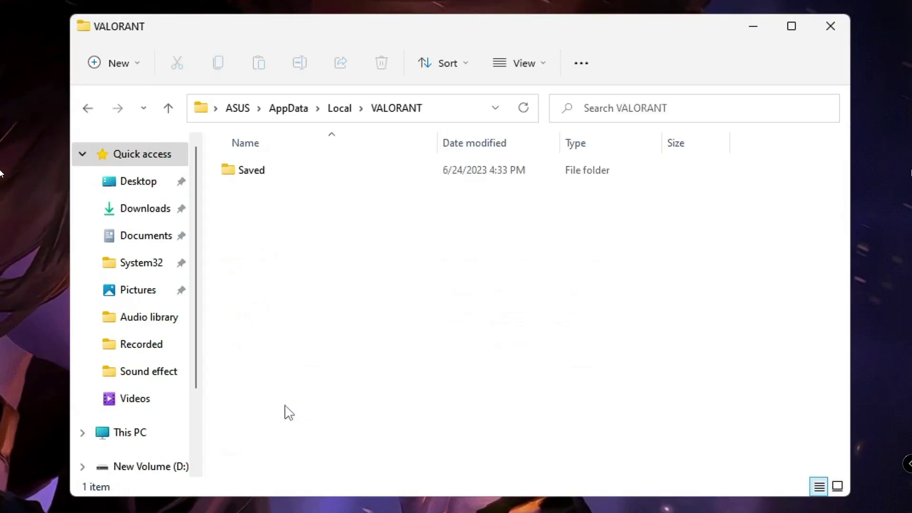
double_click(258, 175)
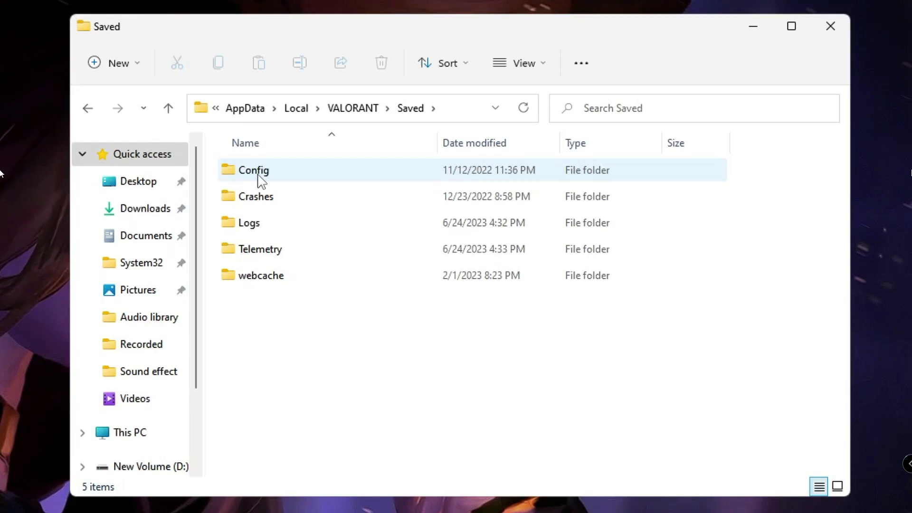
- Select the Config, Crashes and webcache folders, then clear the selection
left_click(261, 178)
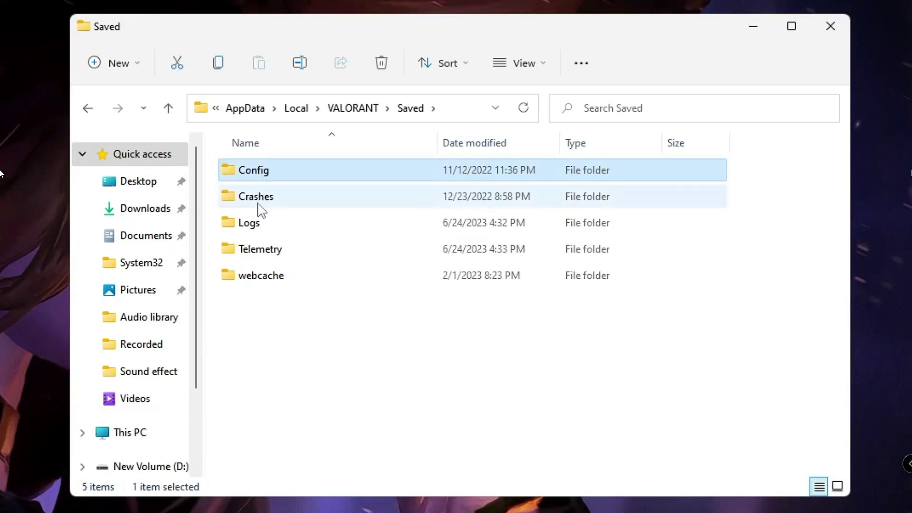
left_click(259, 203)
left_click(260, 280)
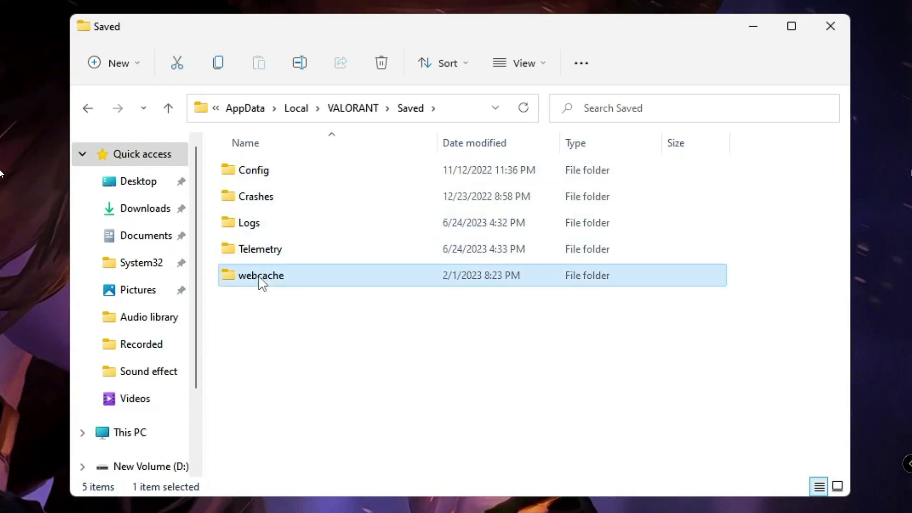
left_click(371, 357)
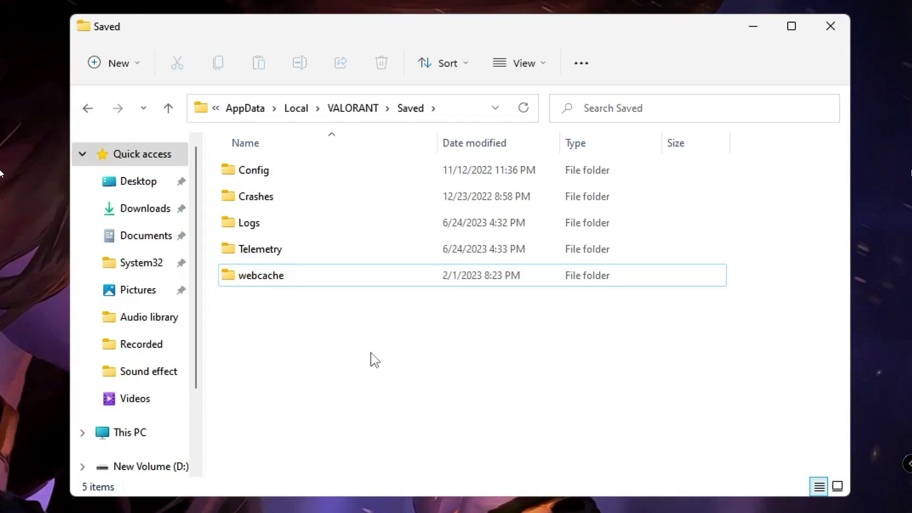
- Select the Config, Crashes and webcache folders in VALORANT's Saved folder and delete them
left_click(282, 172)
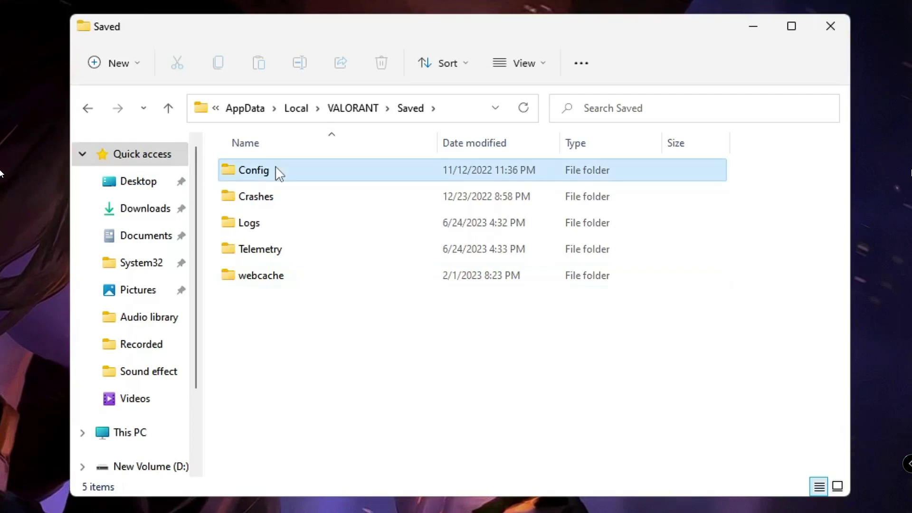
left_click(269, 199)
left_click(281, 281, "ctrl")
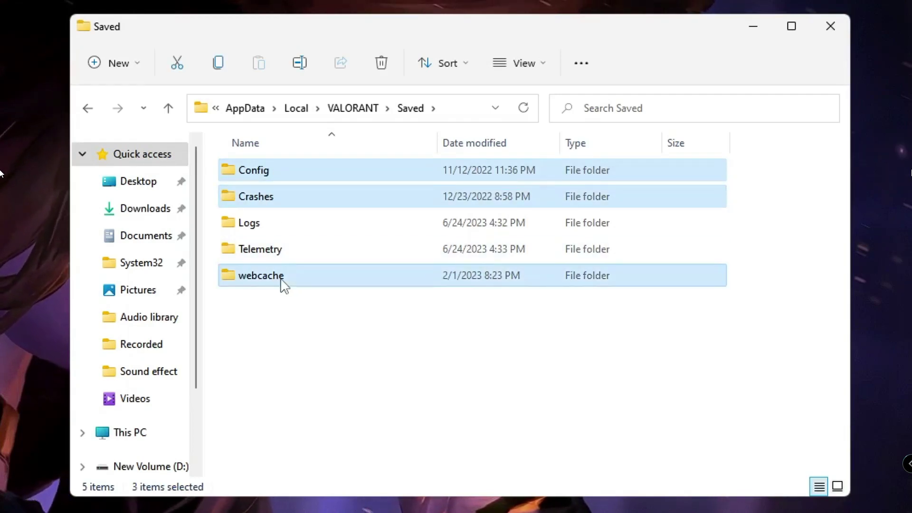
right_click(282, 285)
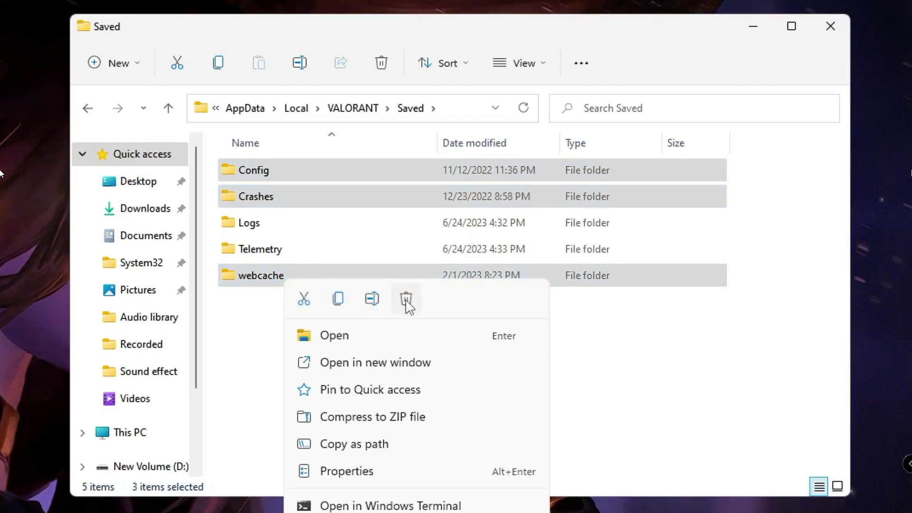
left_click(671, 312)
- Close the File Explorer window showing VALORANT's Saved folder
left_click(831, 26)
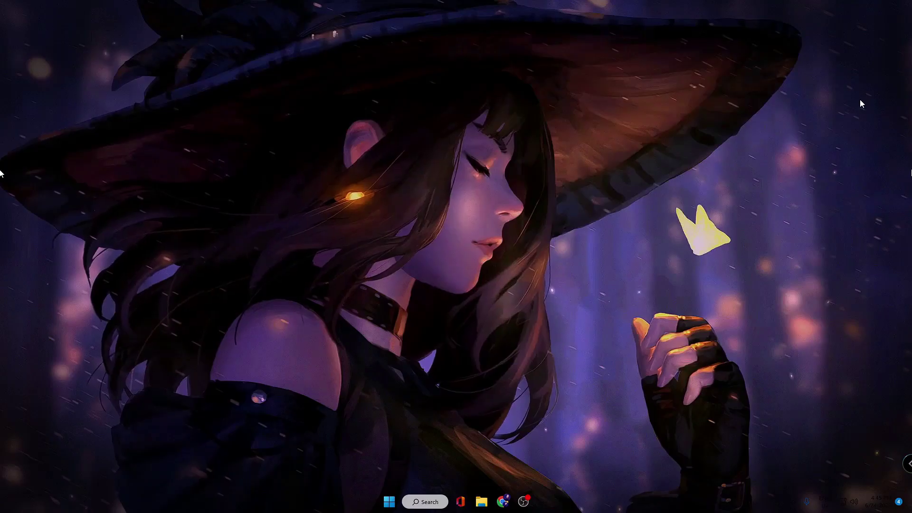